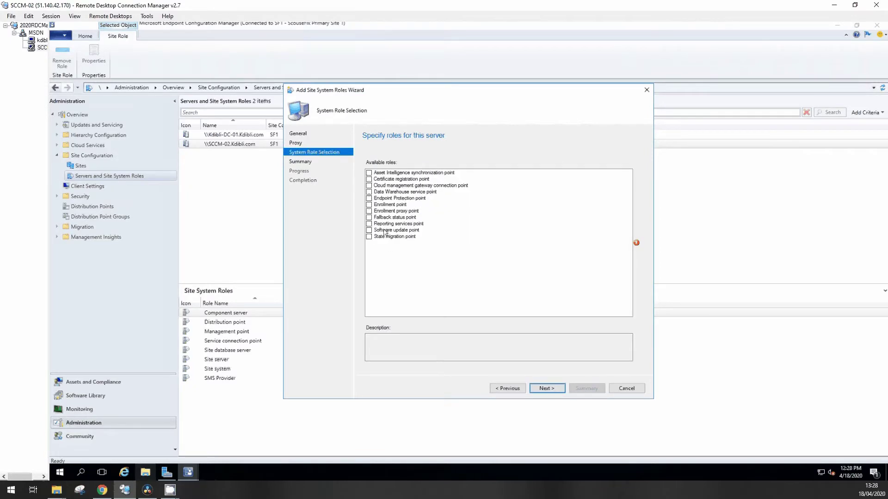
Step: Select the Software update point role, using WSUS ports 8530 and 8531, intranet-only client connections, and no proxy or WSUS server credentials
left_click(369, 230)
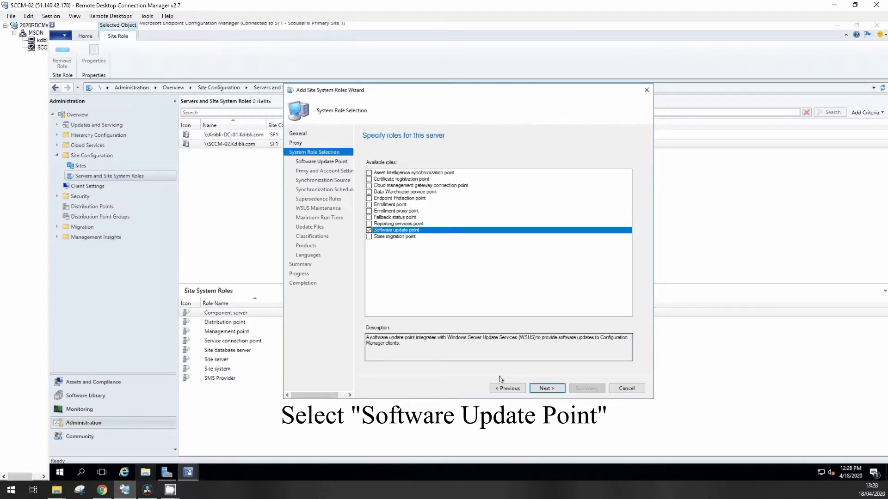
left_click(548, 389)
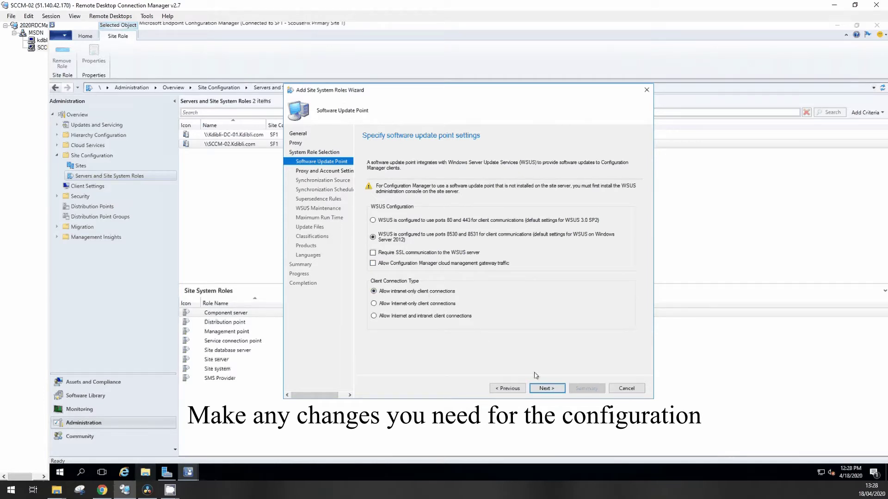
left_click(547, 389)
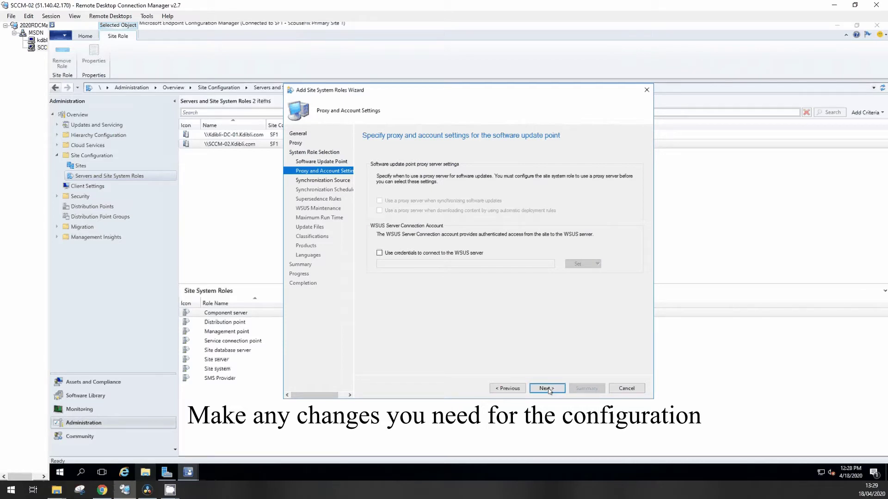
left_click(549, 389)
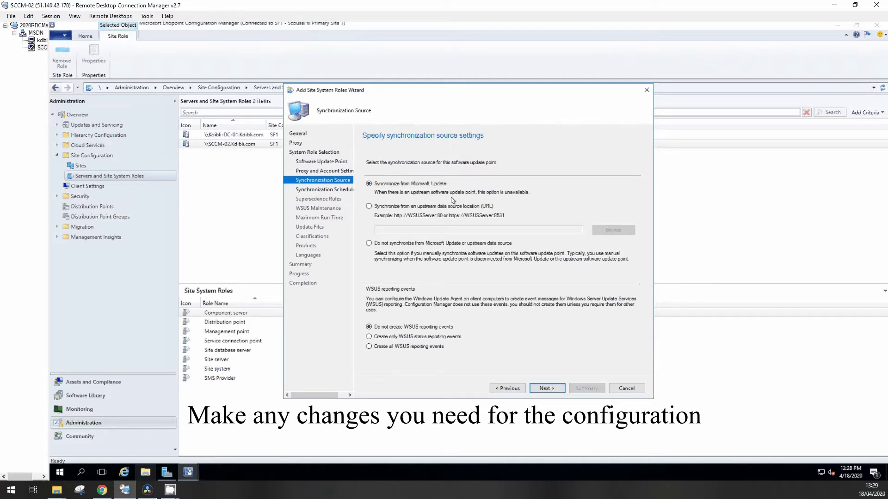
Step: Configure synchronization from Microsoft Update without reporting events or a schedule, and immediately expire superseded software and feature updates
left_click(557, 392)
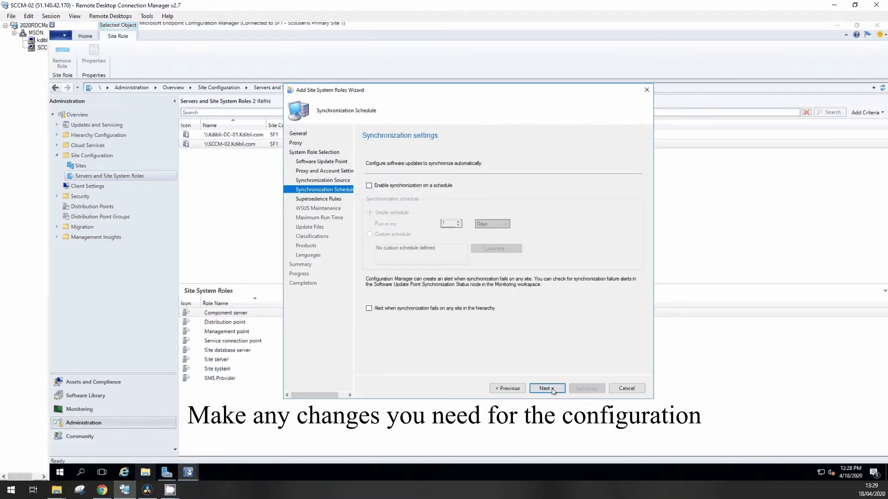
left_click(554, 391)
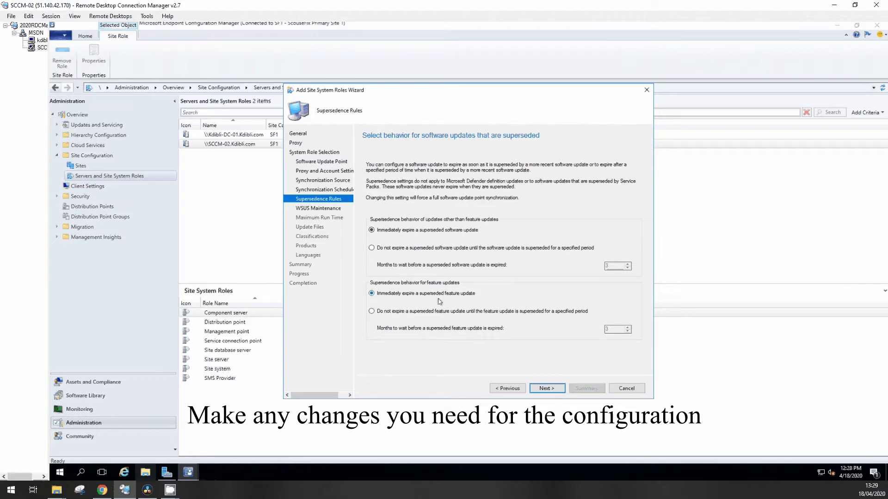
left_click(546, 389)
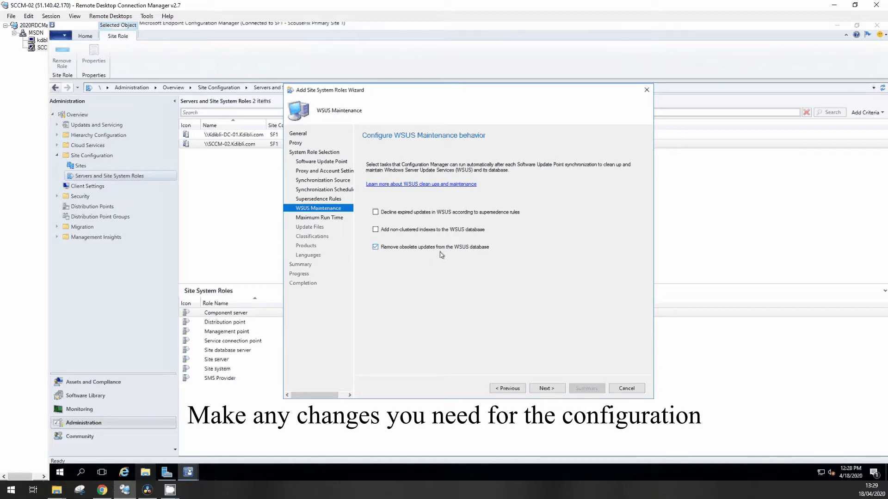
Step: Enable removal of obsolete updates from the WSUS database, keeping maximum run times of 120 and 60 minutes and full-file downloads for approved updates
left_click(547, 389)
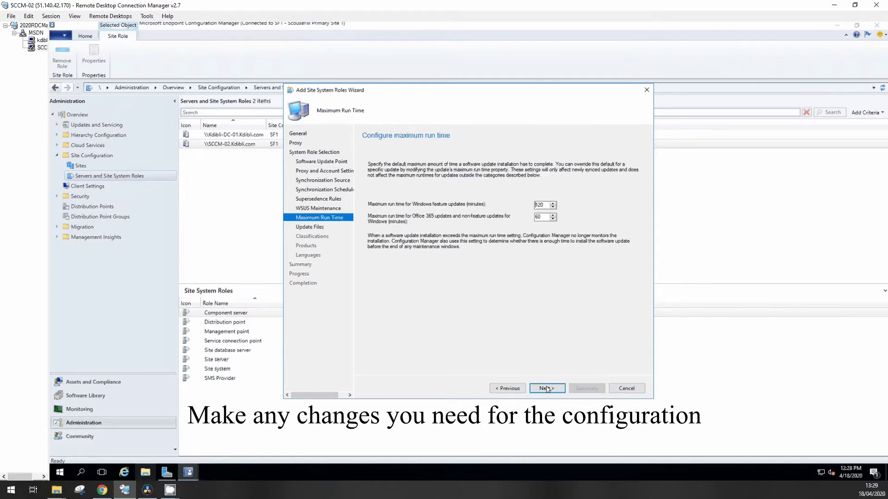
left_click(547, 389)
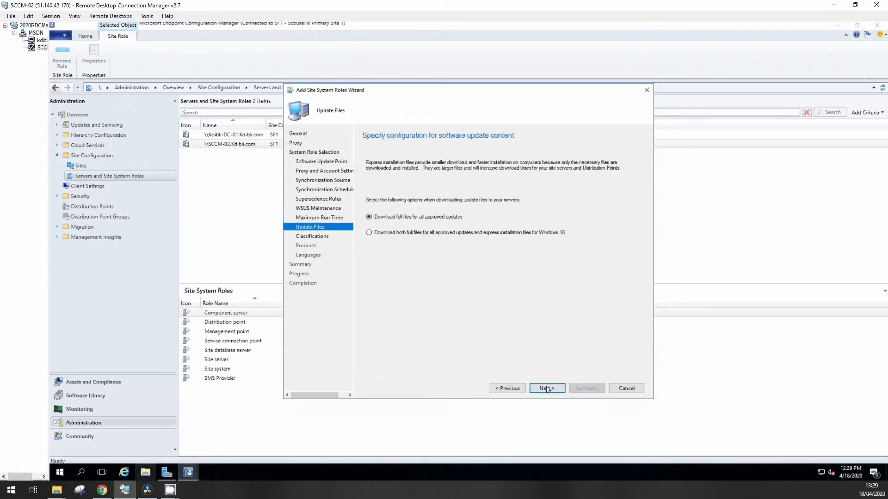
left_click(547, 389)
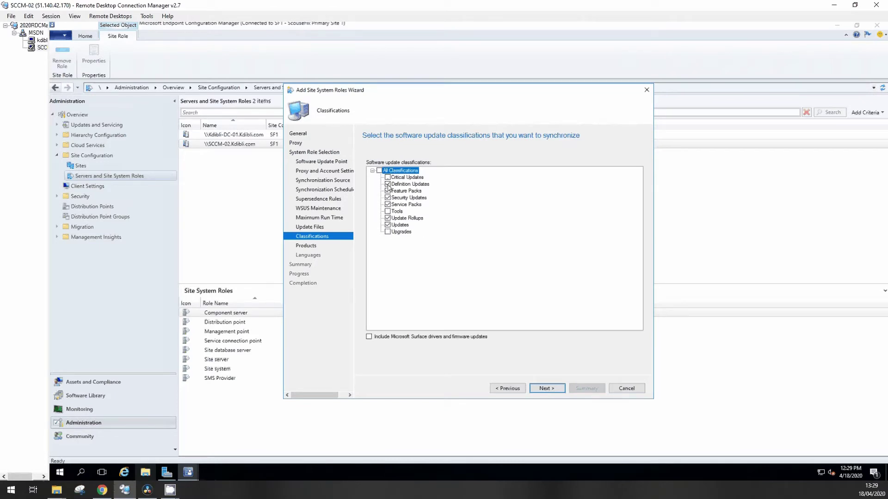
Step: Accept the checked update classifications and choose Office 365 Client, Windows 10 and Windows Defender as the products to synchronize
left_click(554, 390)
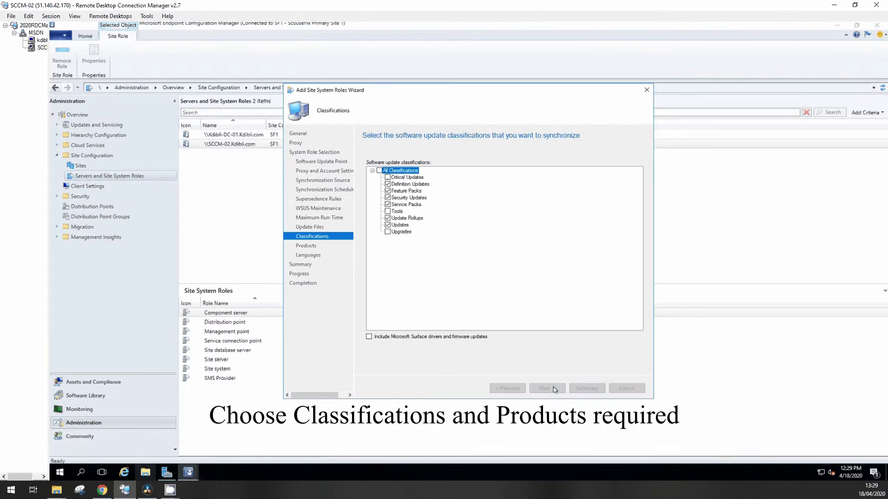
left_click(372, 171)
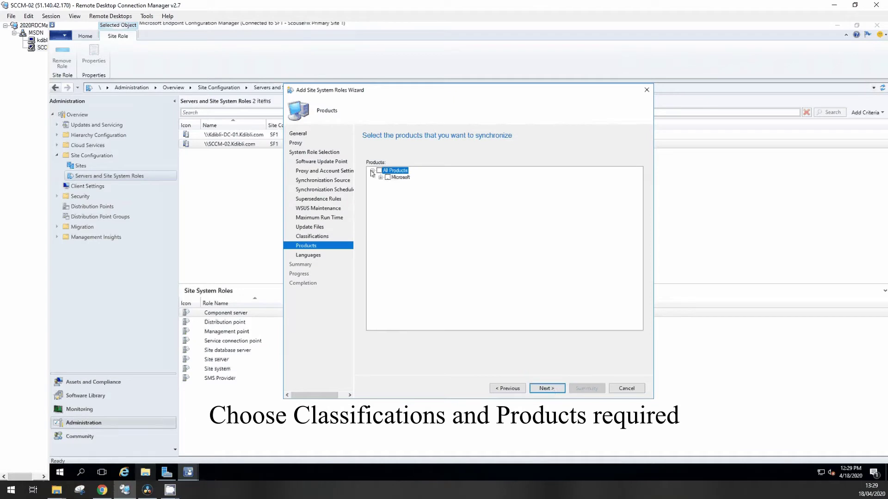
left_click(380, 177)
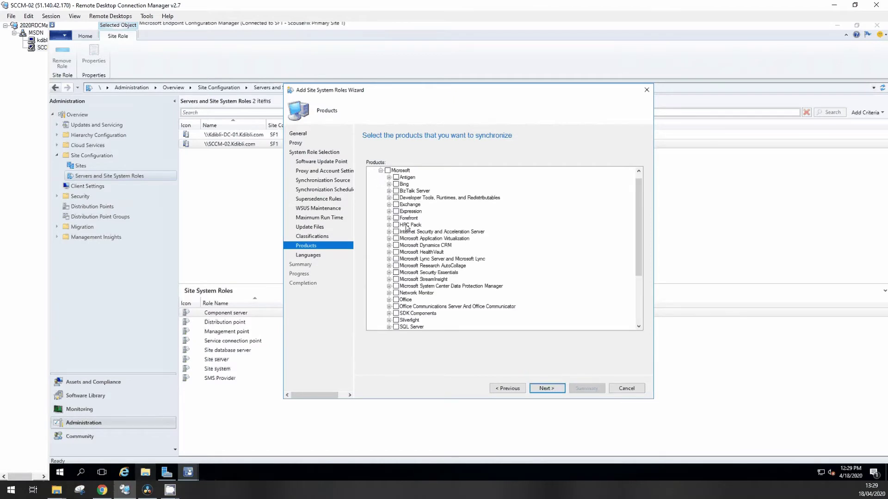
scroll(414, 280, "down", 1)
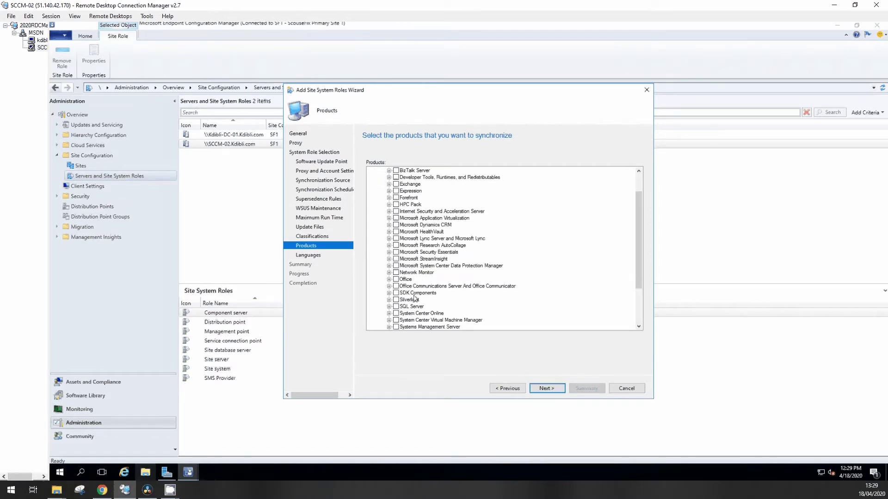
left_click(389, 280)
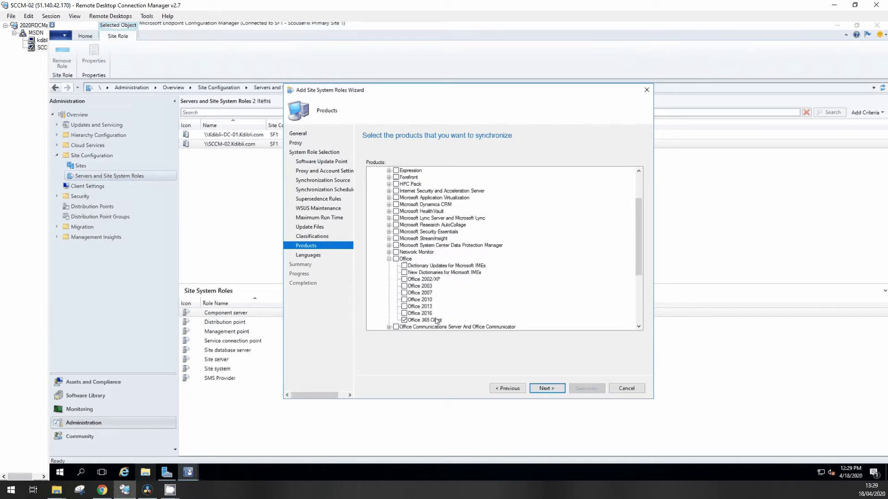
left_click(437, 320)
scroll(439, 319, "down", 5)
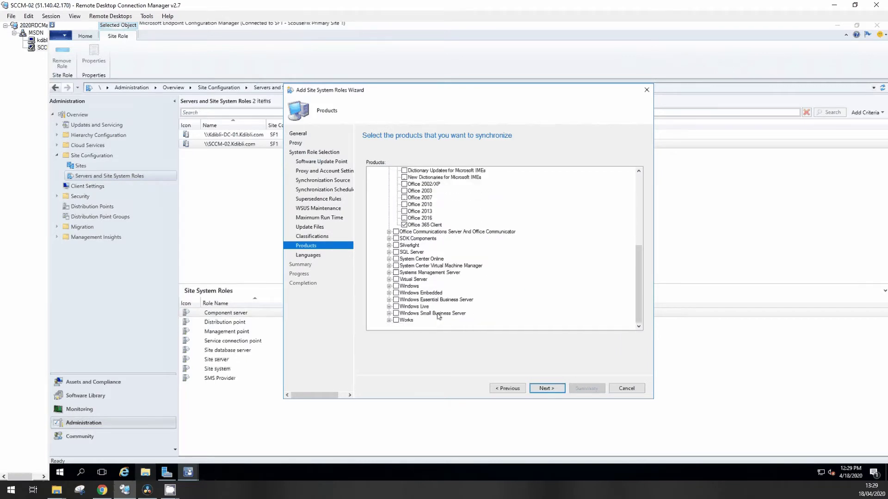
left_click(389, 286)
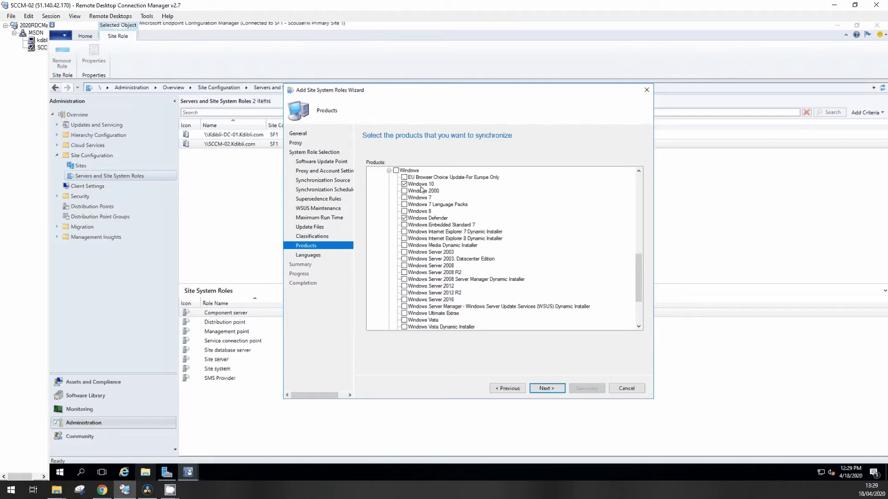
left_click(546, 389)
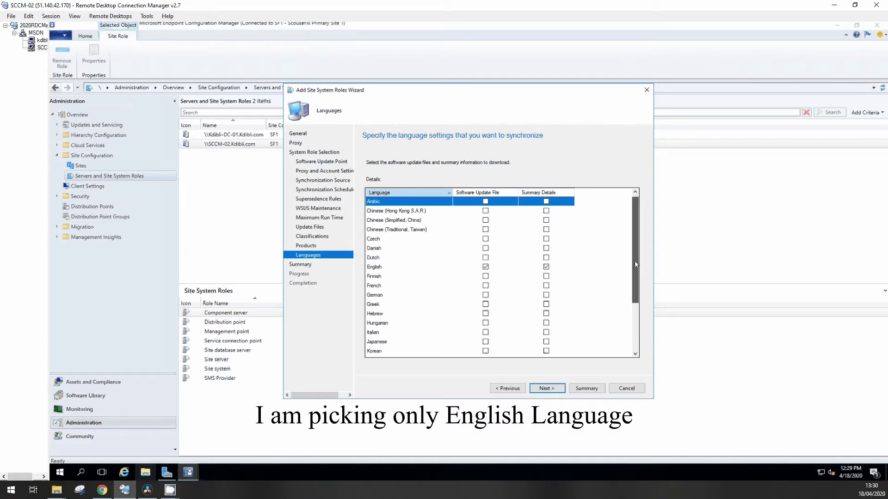
Step: Keep English as the only language for update files and summary details, and complete the site system roles wizard
left_click_drag(634, 261, 641, 315)
left_click(555, 389)
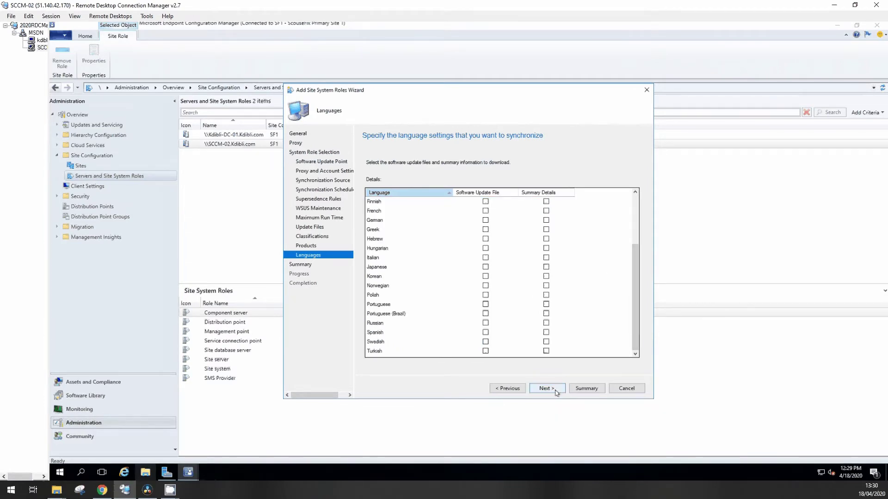
left_click(554, 390)
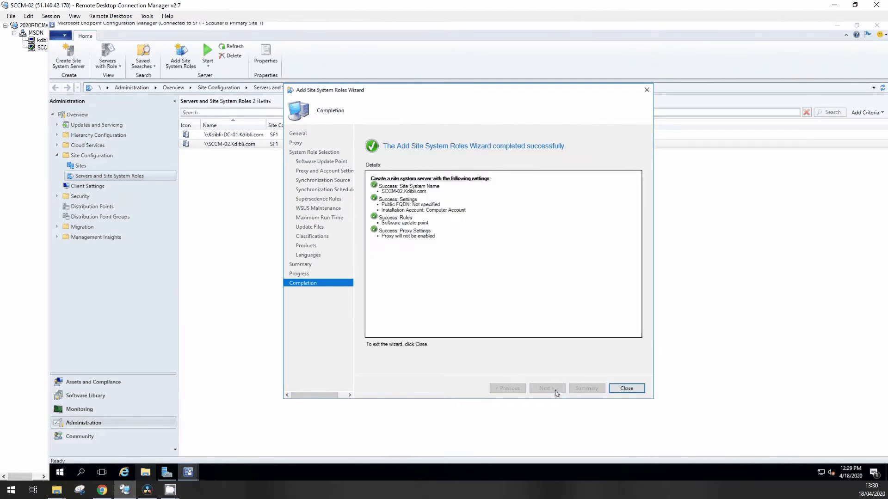
left_click(627, 389)
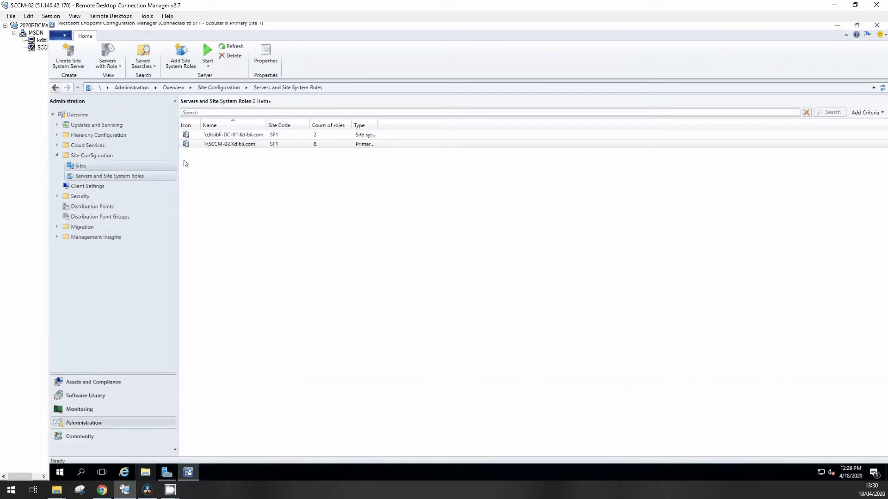
Step: Check the SCCM-02 server's site system roles for the Software update point, widening the Role Description column to read its description
left_click(215, 145)
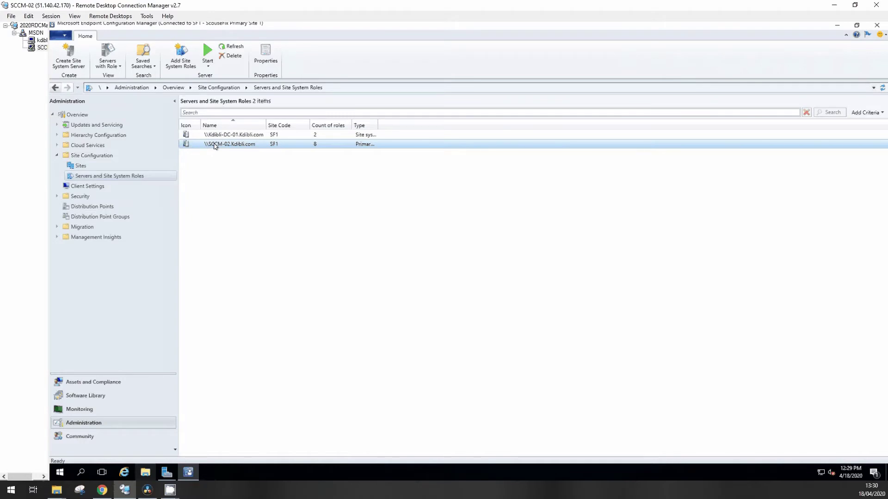
left_click(221, 135)
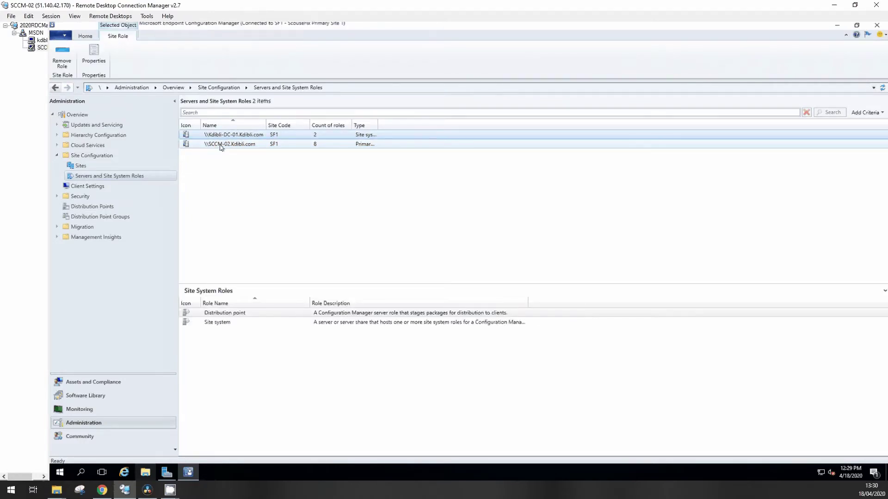
left_click(222, 145)
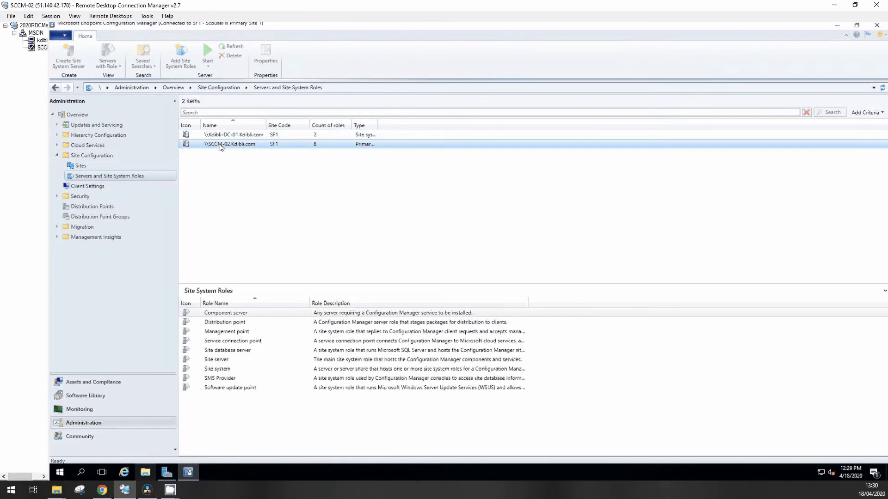
left_click(227, 388)
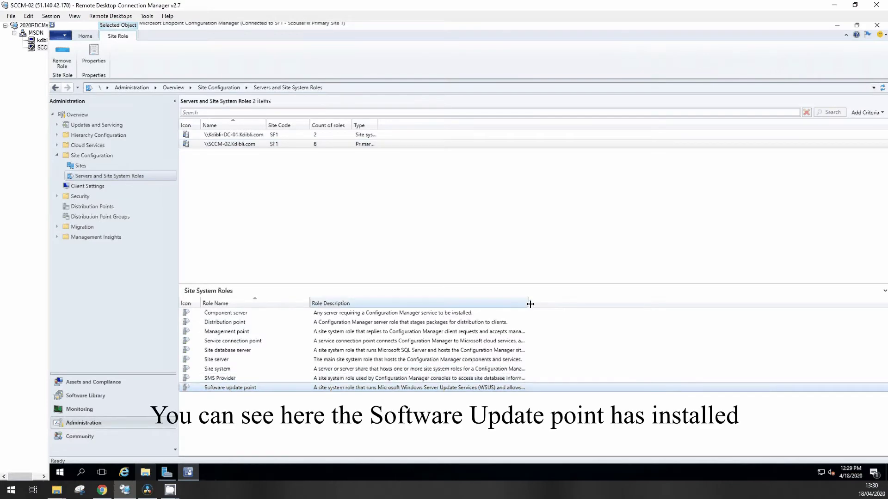
left_click_drag(530, 304, 740, 303)
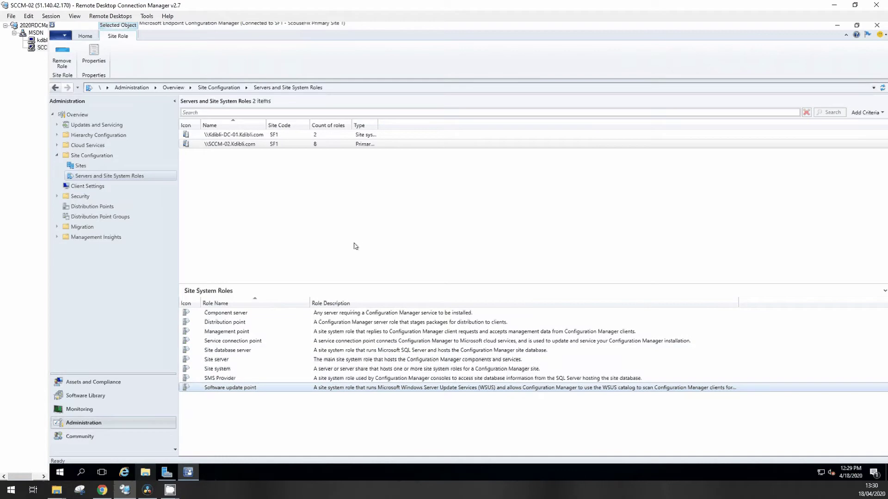
Step: Check the All Software Updates list in the Software Library and the Software Update Point Synchronization Status under Monitoring
left_click(99, 397)
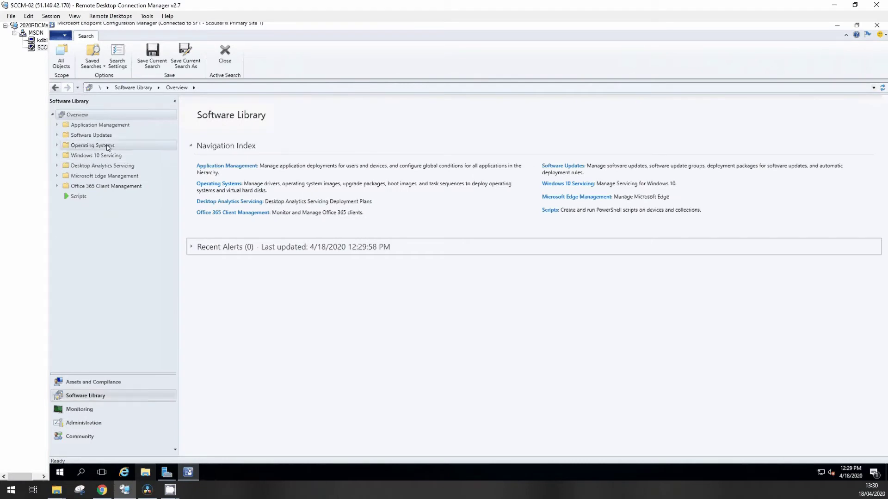
left_click(92, 135)
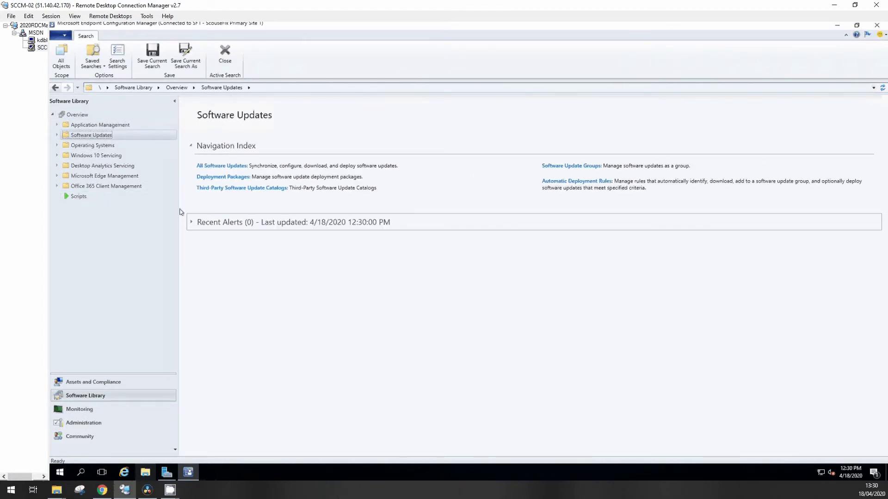
left_click(57, 135)
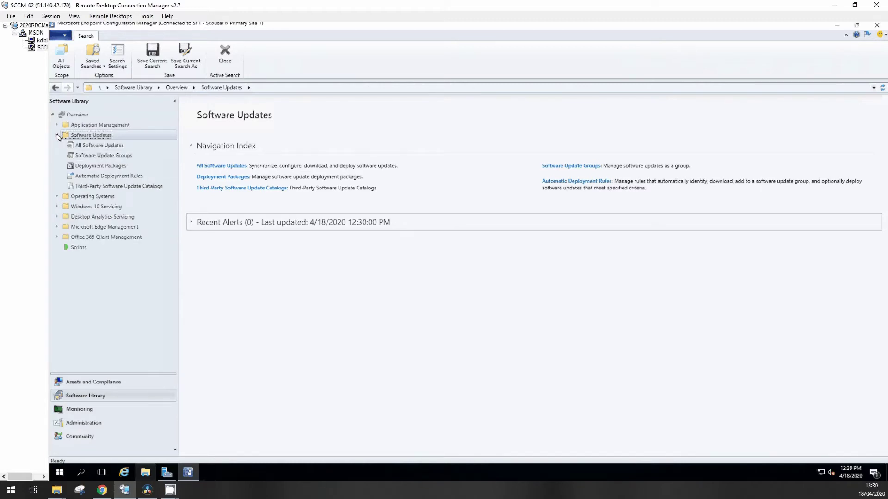
left_click(108, 147)
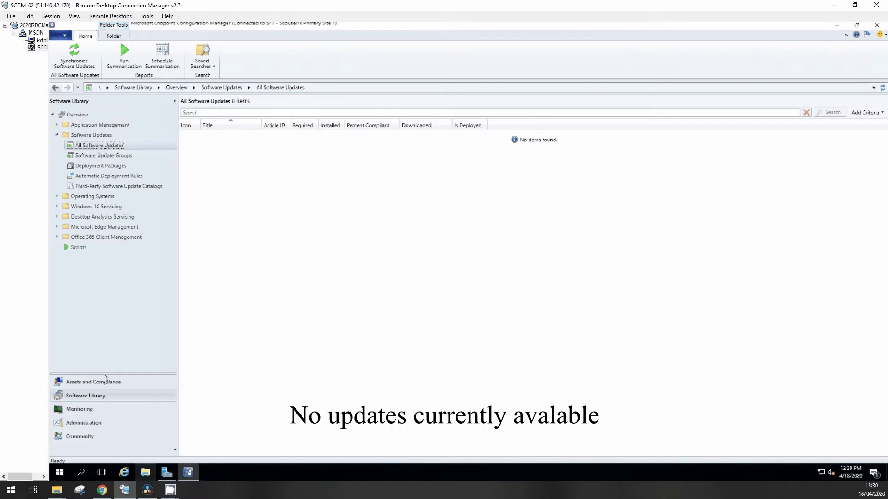
left_click(91, 410)
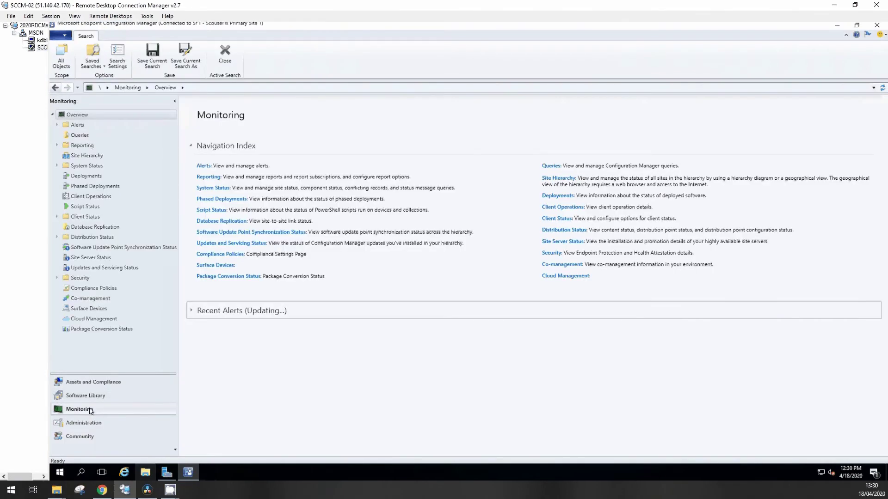
left_click(111, 249)
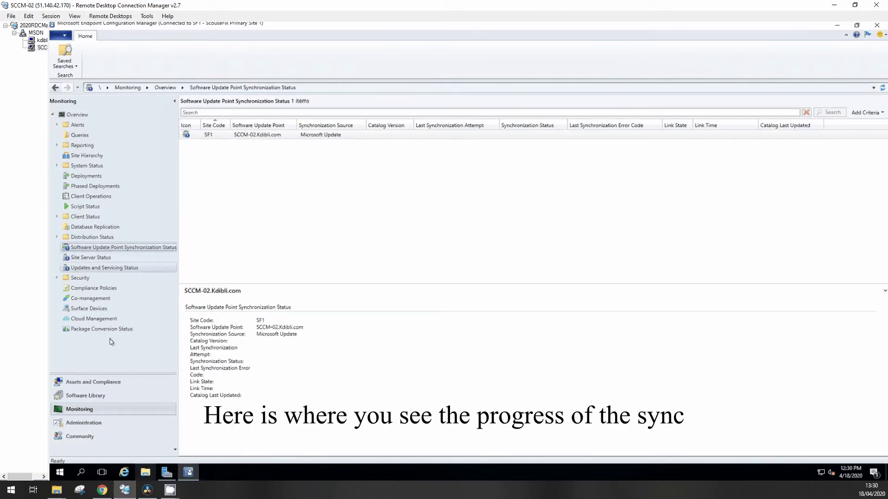
Step: Start a site-wide synchronization of software updates from All Software Updates in the Software Library
left_click(95, 396)
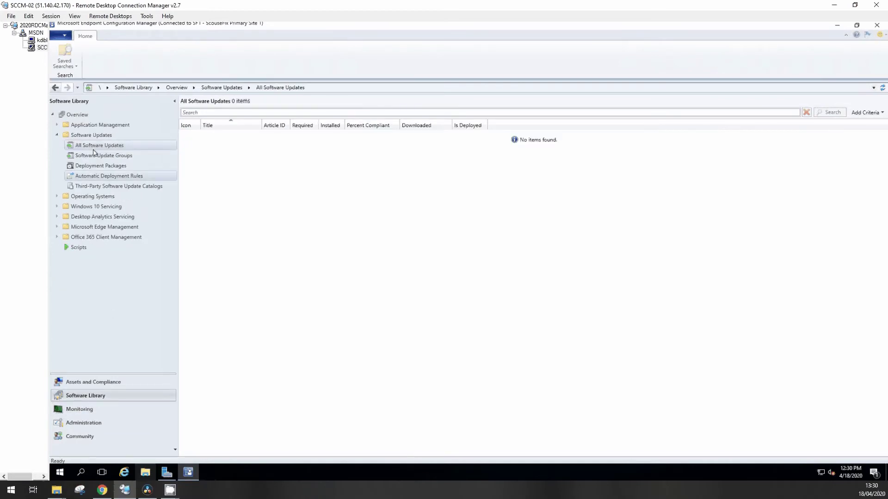
left_click(79, 64)
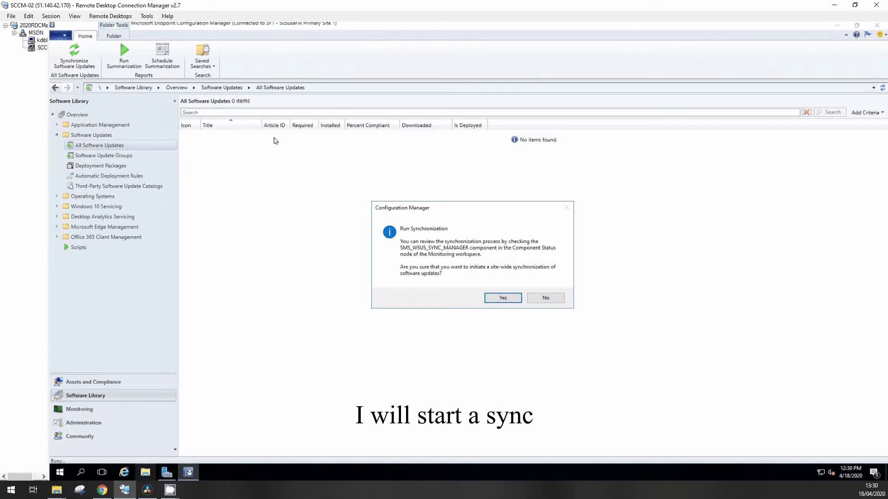
left_click(503, 300)
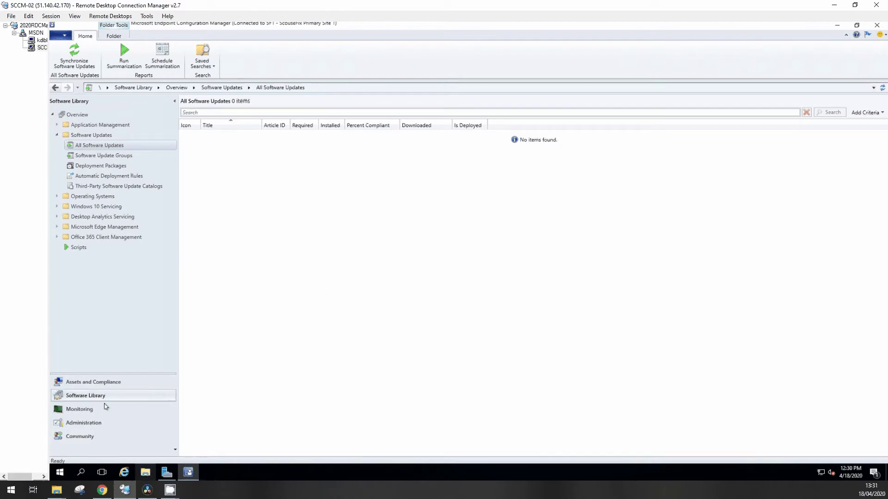
Step: Check the Software Update Point Synchronization Status in Monitoring for the SCCM-02 server's synchronization result
left_click(89, 410)
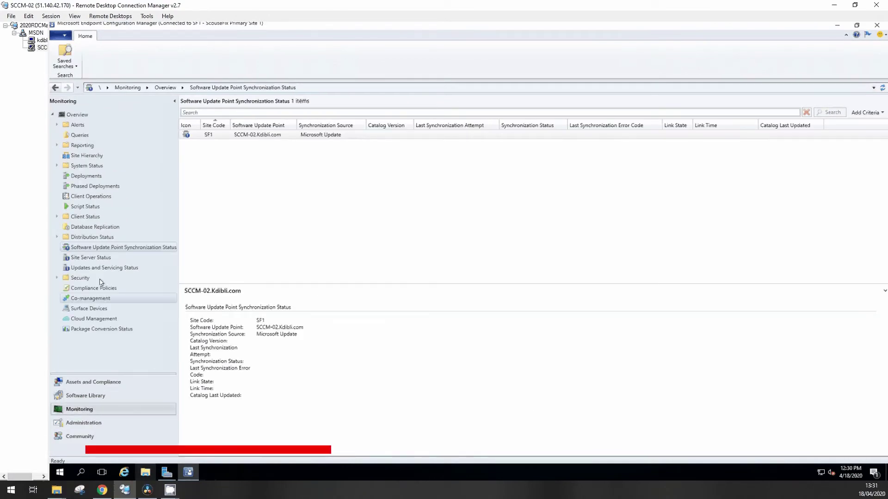
left_click(100, 257)
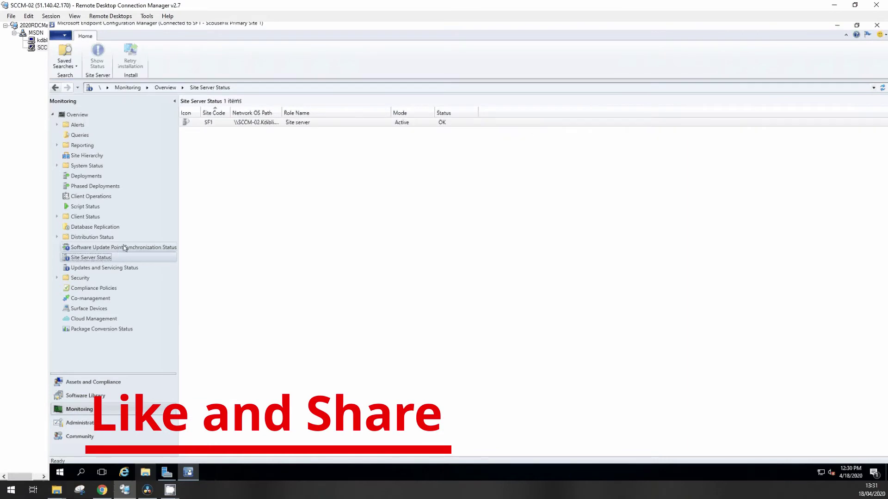
left_click(124, 247)
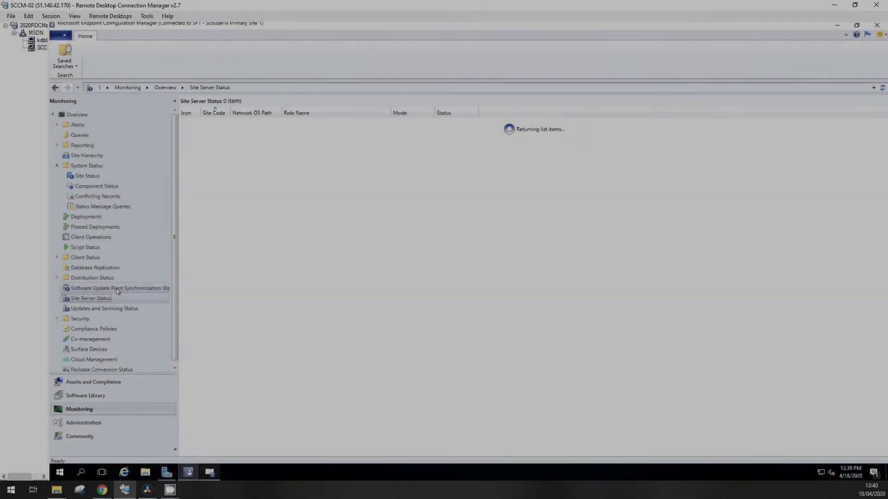
left_click(117, 289)
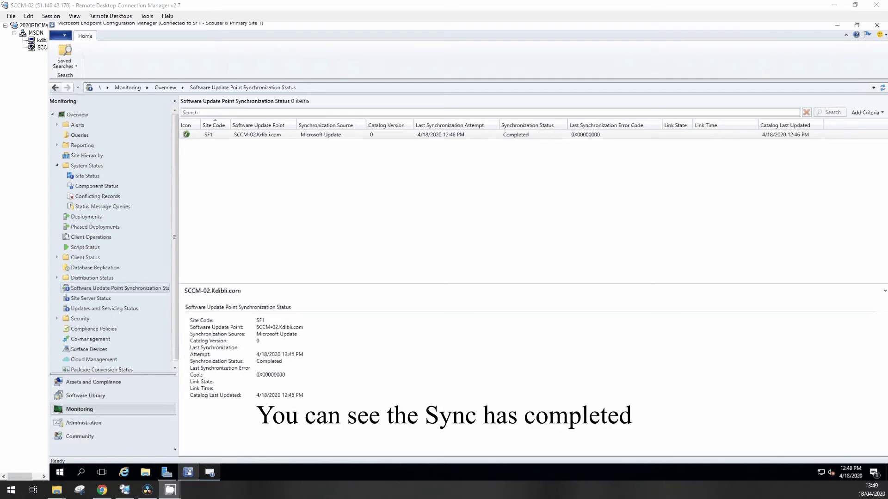
left_click(200, 138)
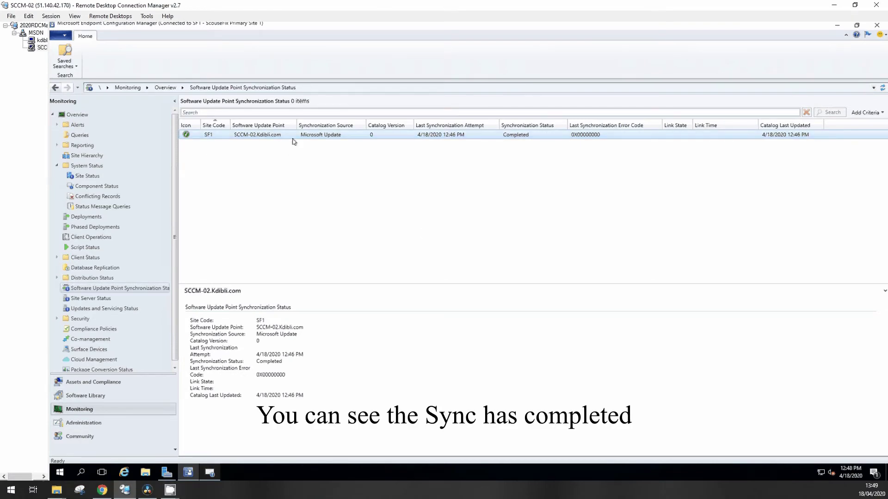
Step: Open the Software Update Point component properties for the SF1 primary site from the Sites list under Administration
left_click(94, 424)
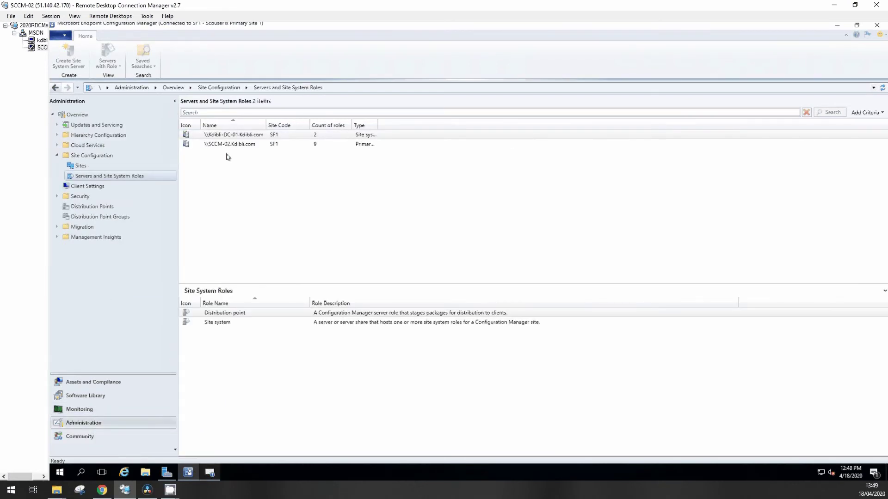
left_click(241, 136)
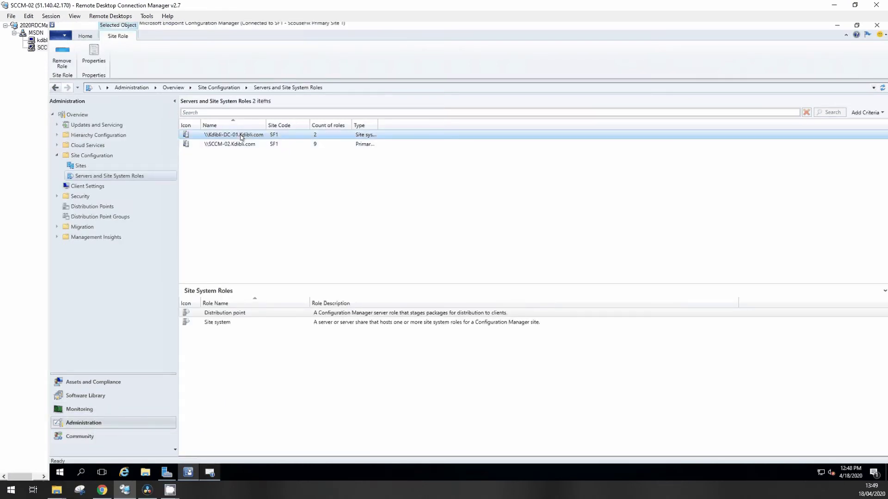
left_click(80, 165)
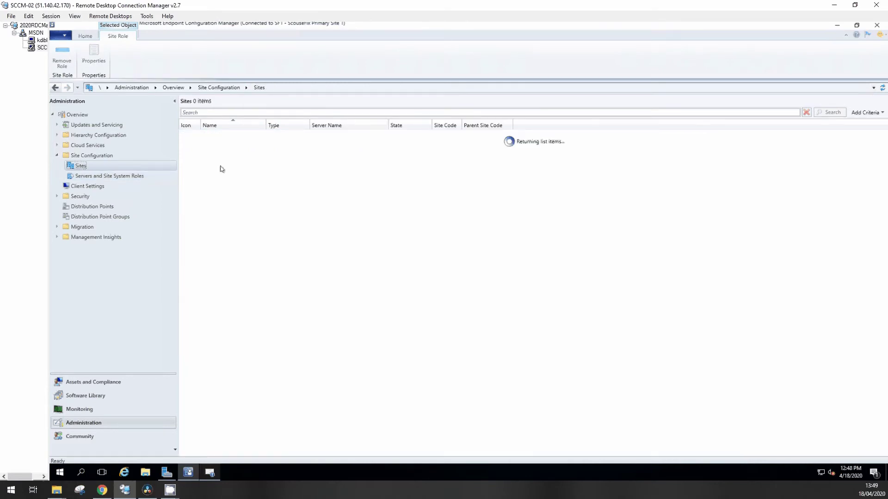
left_click(238, 136)
right_click(238, 136)
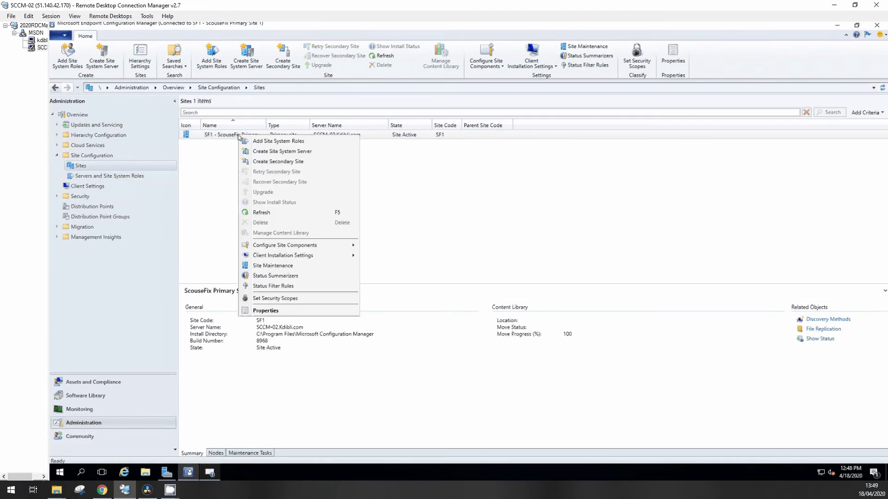
mouse_move(333, 248)
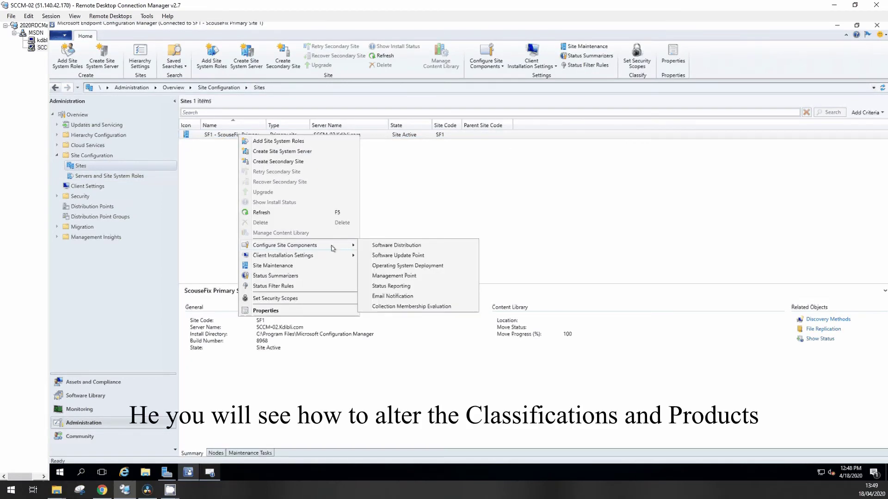
left_click(402, 256)
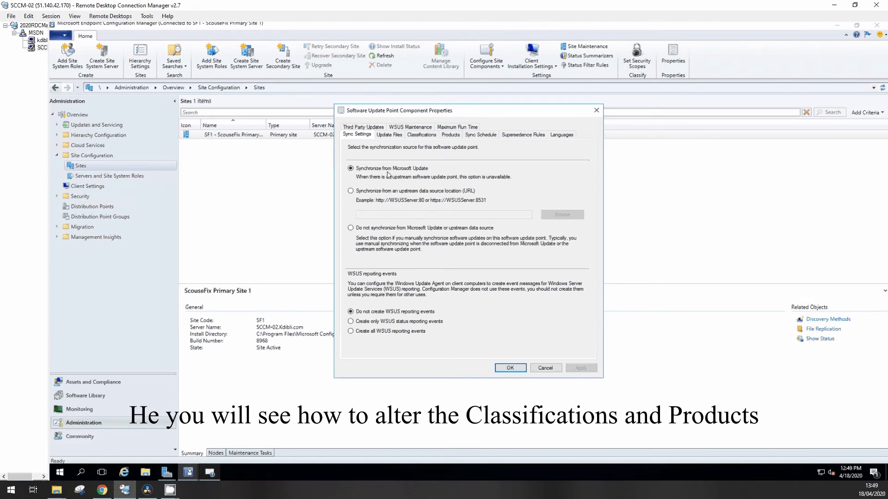
Step: Review the update file download options and add Critical Updates to the software update classifications
left_click(384, 135)
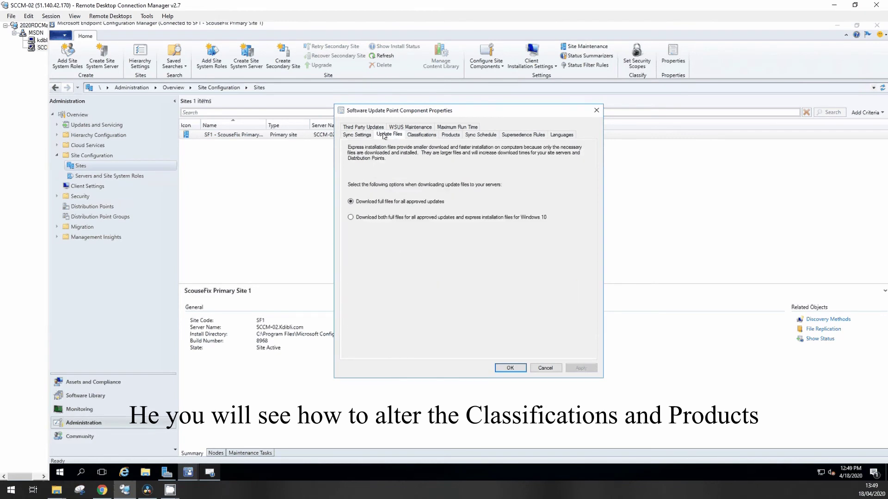
left_click(422, 134)
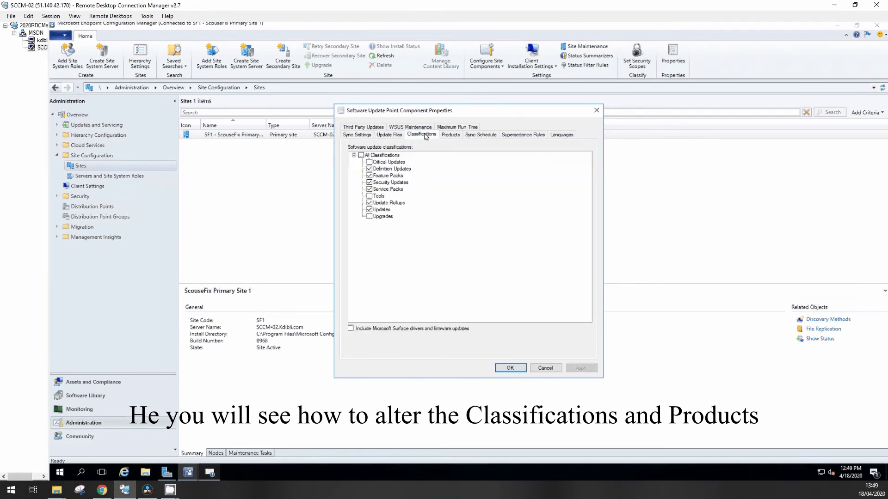
left_click(369, 162)
Step: Review which Office and Windows products are selected for synchronization in the software update point's product list
left_click(449, 135)
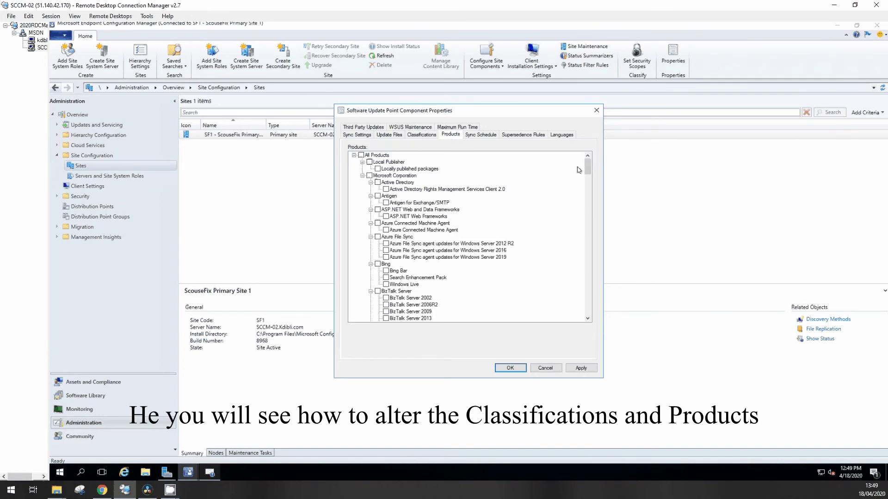
left_click_drag(589, 167, 585, 235)
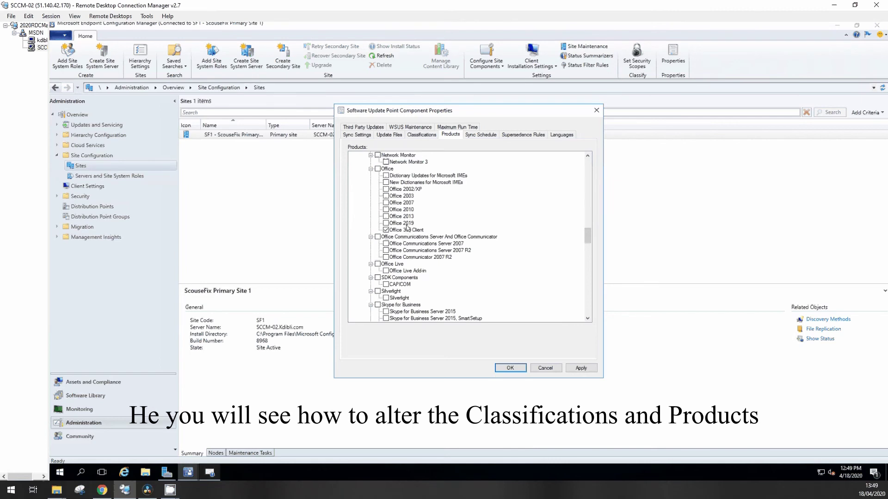
left_click_drag(585, 240, 577, 267)
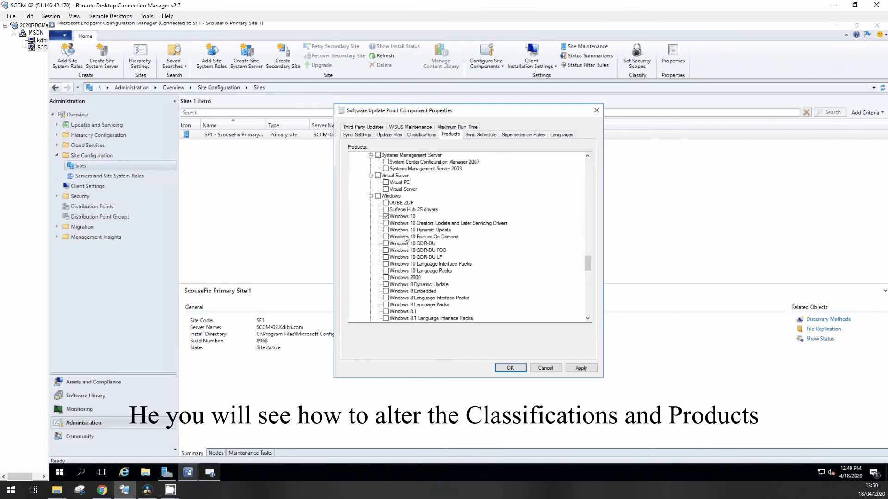
scroll(400, 226, "down", 4)
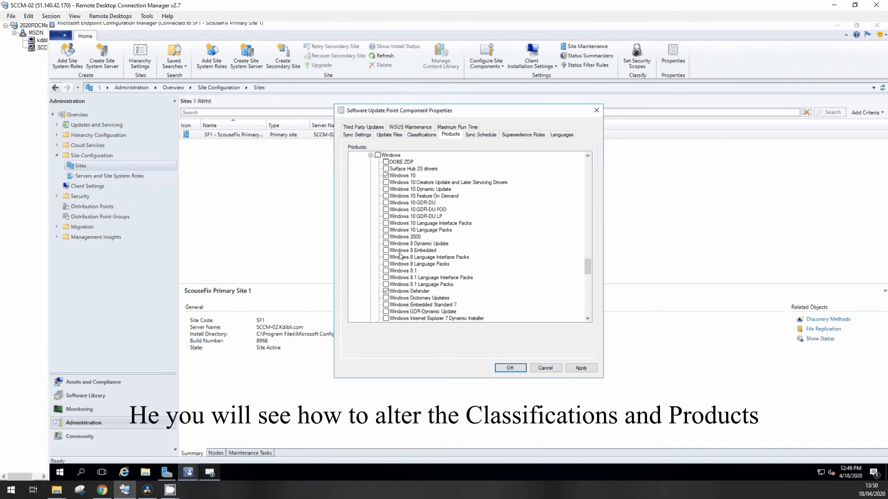
scroll(401, 257, "down", 1)
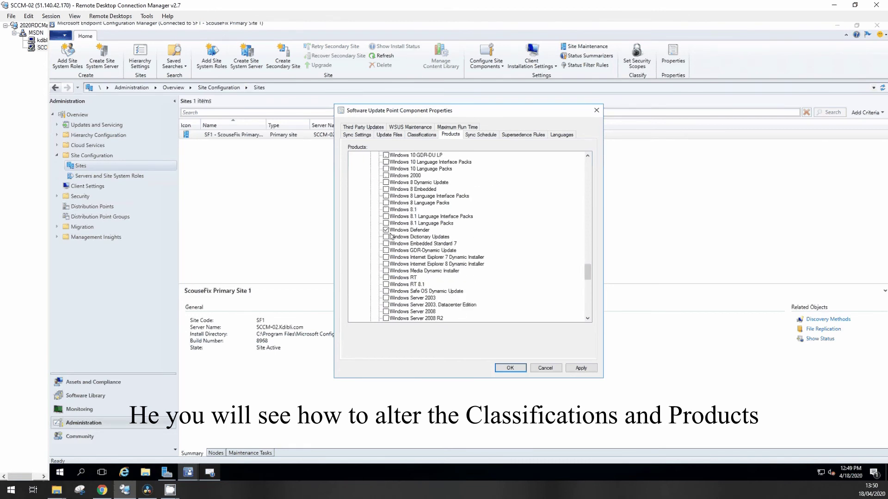
scroll(403, 283, "down", 4)
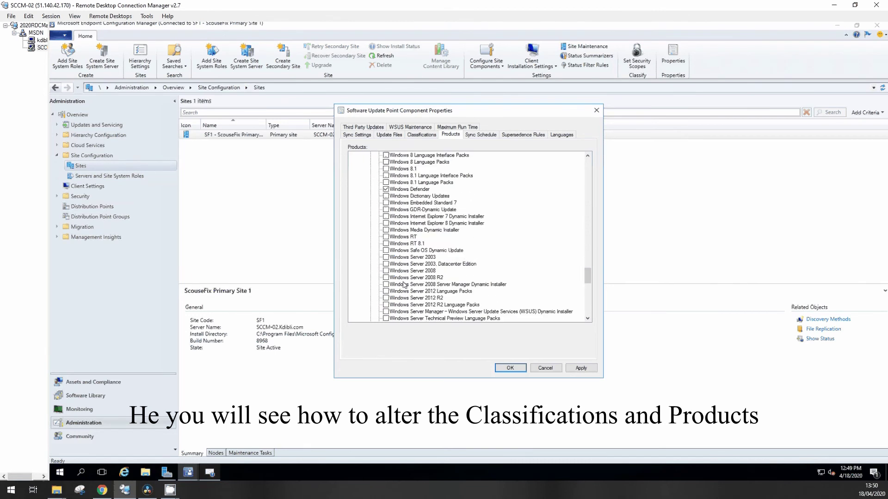
scroll(404, 285, "up", 5)
scroll(404, 284, "down", 4)
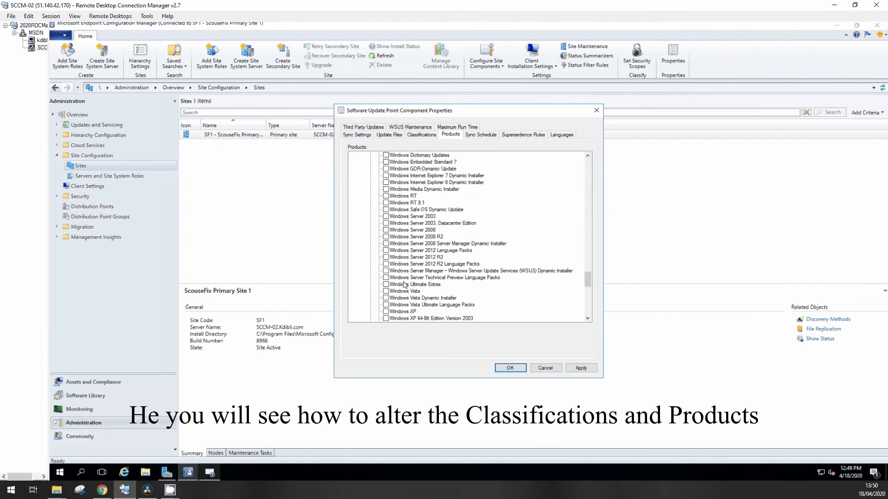
scroll(404, 284, "up", 6)
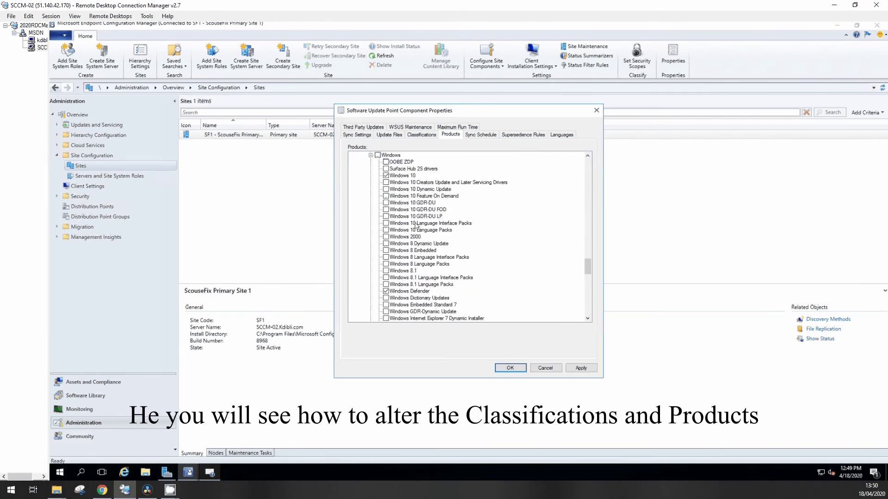
scroll(415, 227, "up", 1)
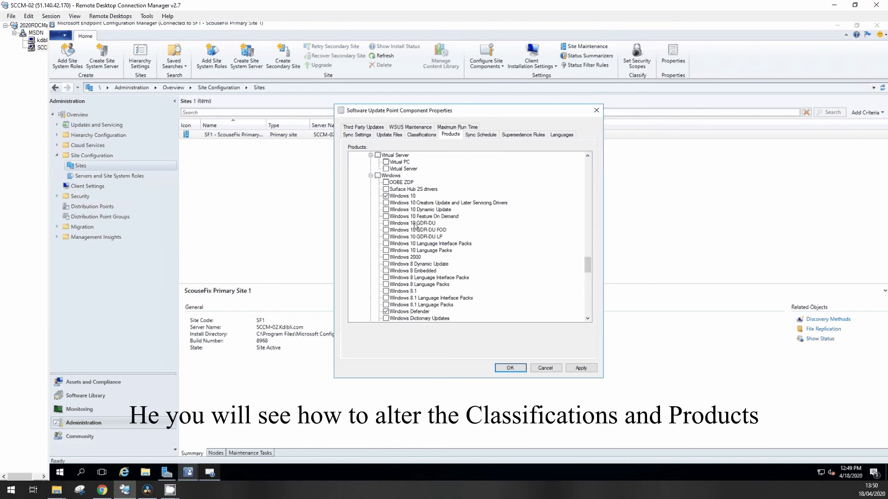
Step: Add Windows 10 Feature On Demand and Windows 10 Dynamic Update to the synchronized products, and save the component properties
left_click(391, 211)
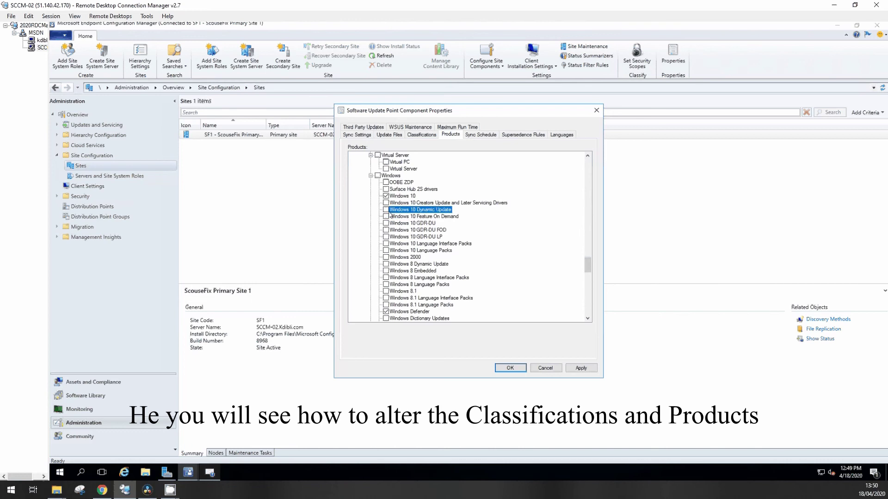
left_click(386, 217)
left_click(385, 209)
left_click_drag(587, 265, 581, 311)
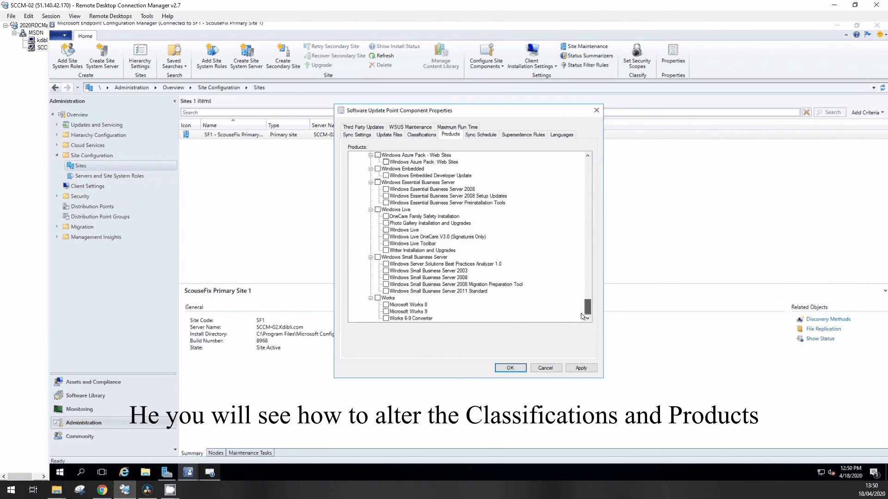
left_click(578, 369)
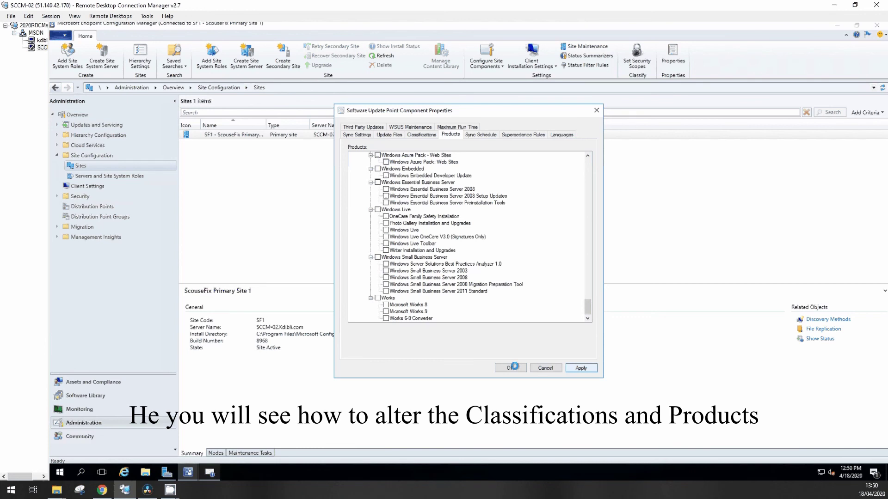
left_click(512, 368)
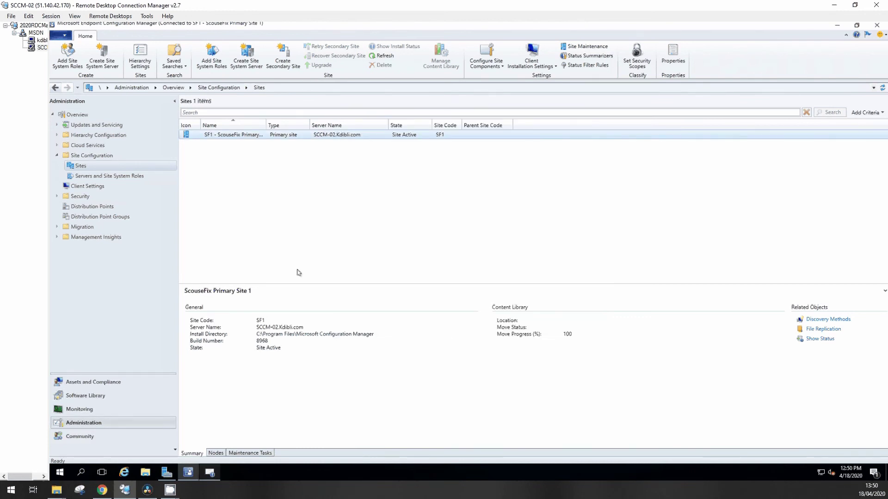
Step: Run another site-wide synchronization from All Software Updates and return to the Software Update Point Synchronization Status
left_click(94, 398)
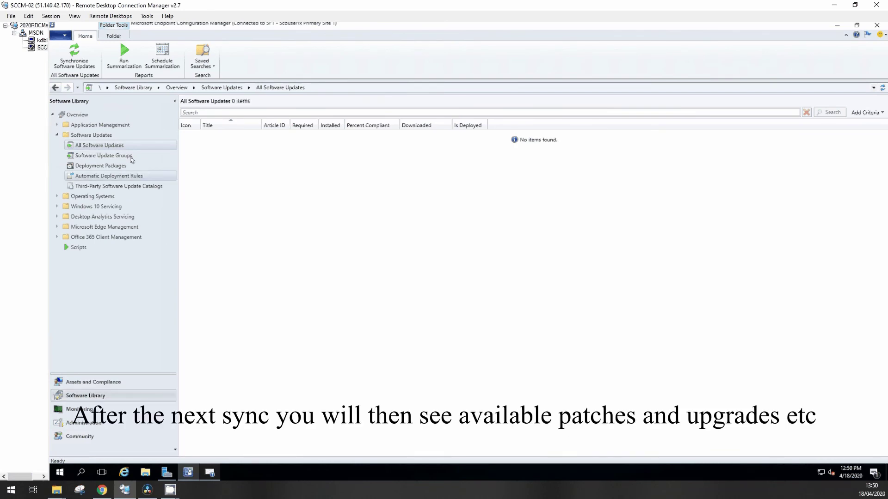
left_click(74, 55)
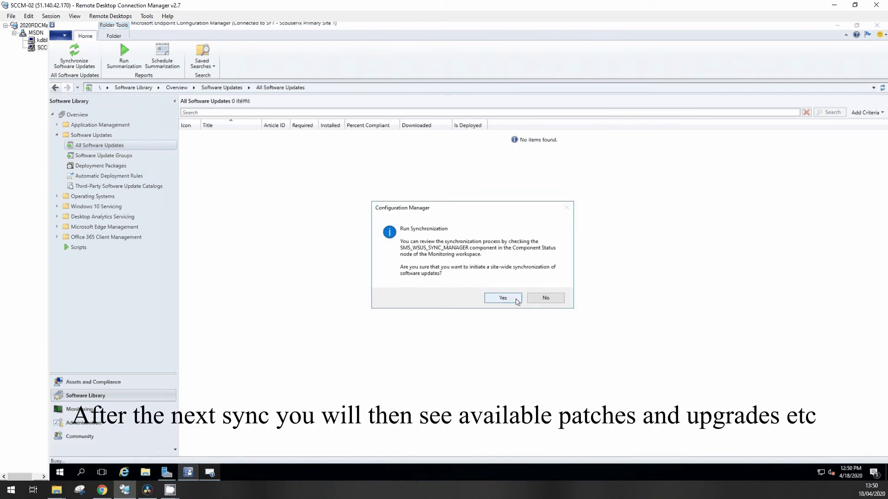
left_click(516, 301)
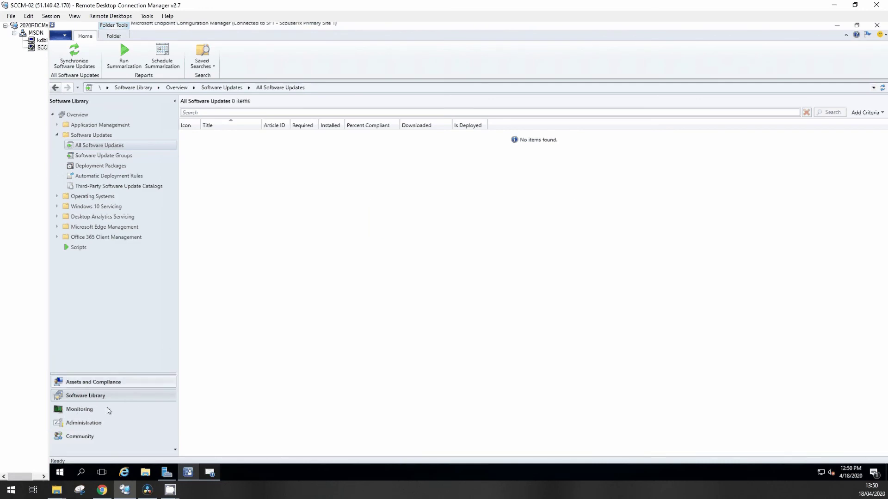
left_click(79, 409)
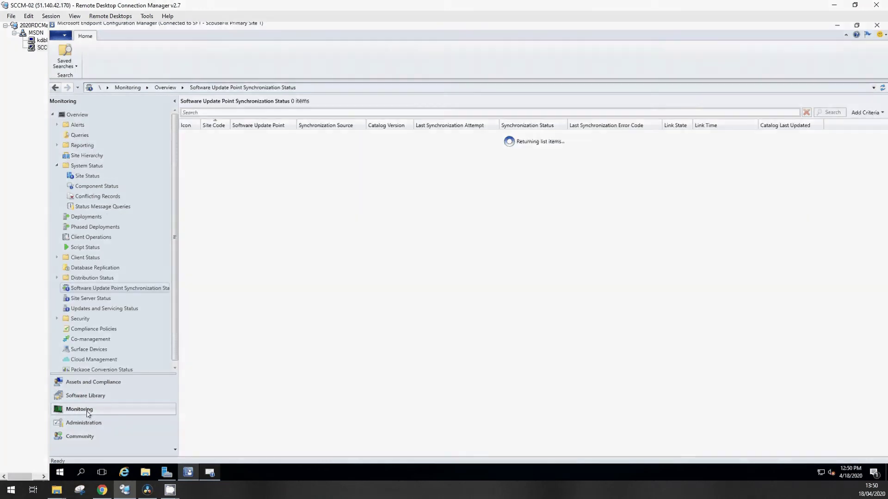